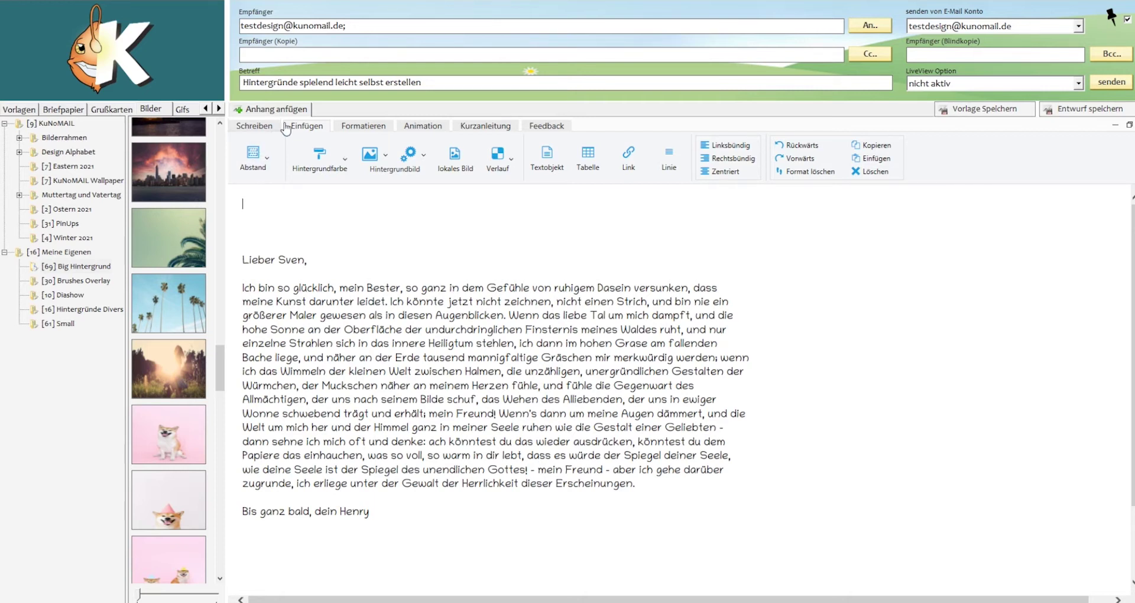
# Define a custom light green (red 219, green 250, blue 156) and apply it as the email's background colour
pyautogui.click(323, 168)
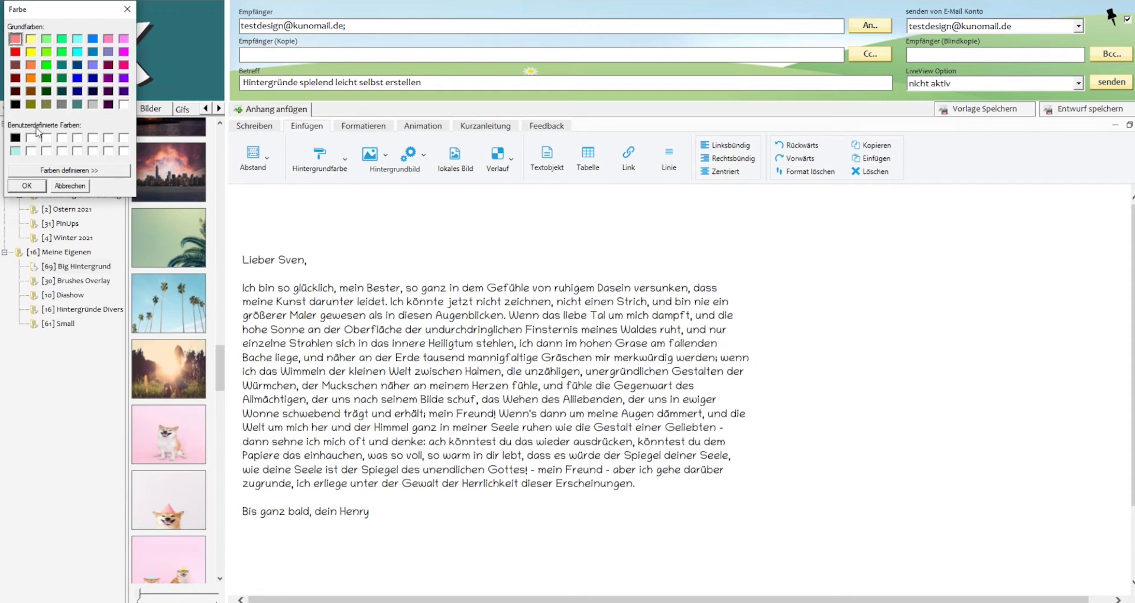
pyautogui.click(30, 139)
pyautogui.click(89, 174)
pyautogui.moveTo(186, 88); pyautogui.dragTo(164, 34)
pyautogui.moveTo(261, 43); pyautogui.dragTo(260, 46)
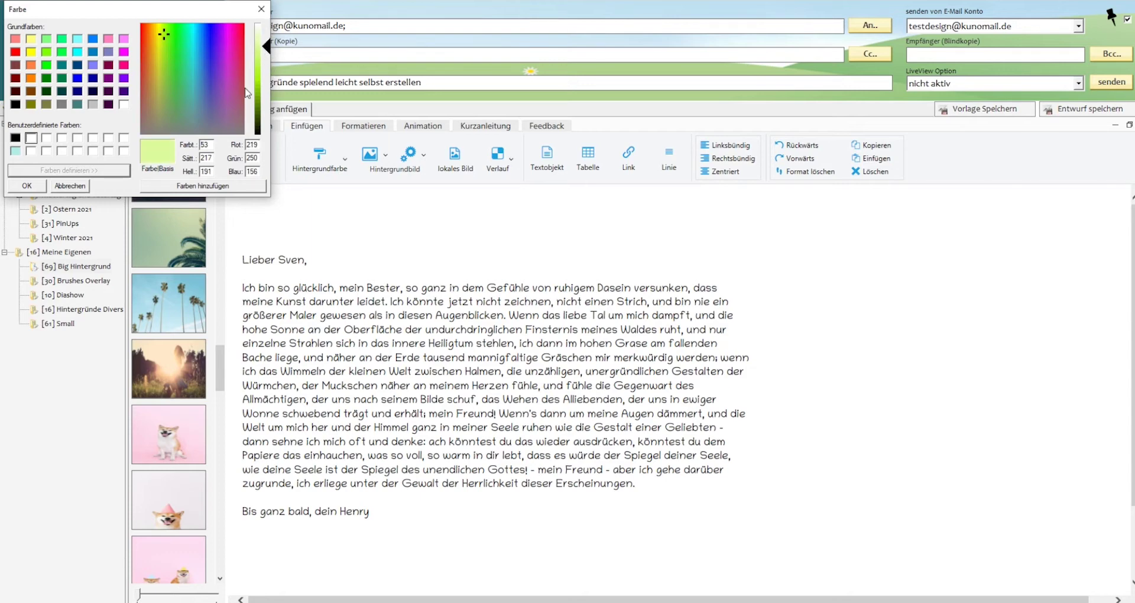
pyautogui.click(195, 186)
pyautogui.click(26, 186)
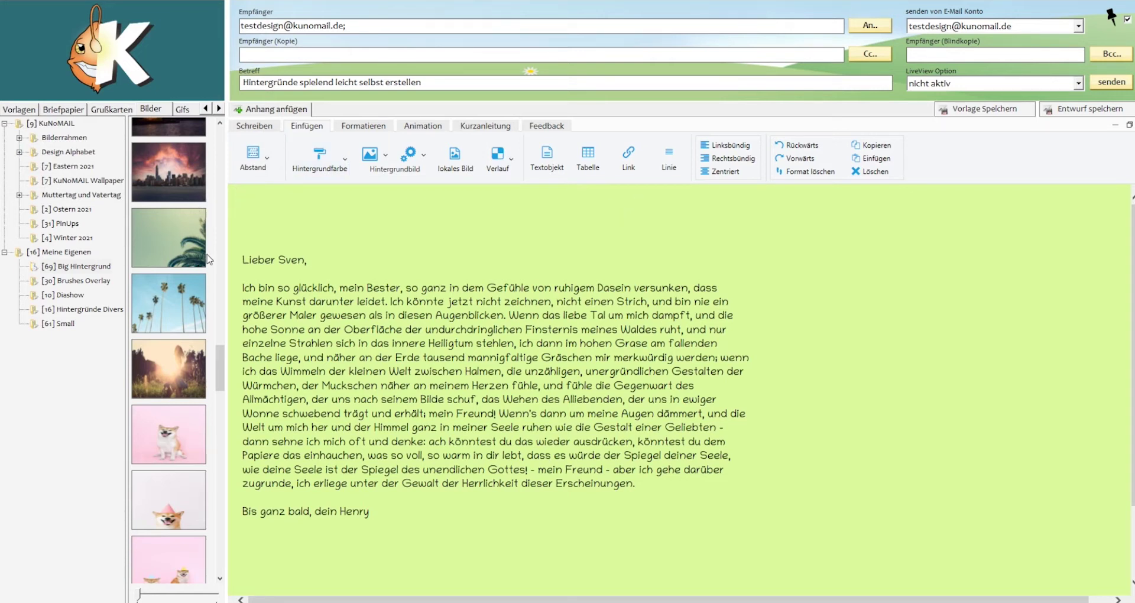
# Insert the green palm-frond picture from the Big Hintergrund collection and make it the email's background image
pyautogui.click(158, 239)
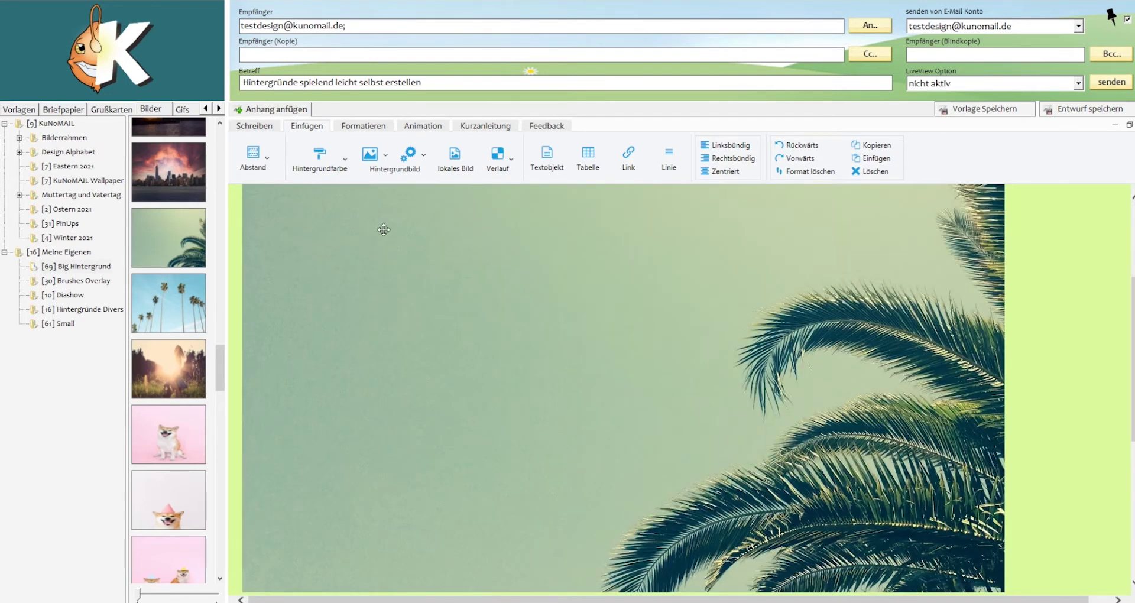
pyautogui.click(373, 226)
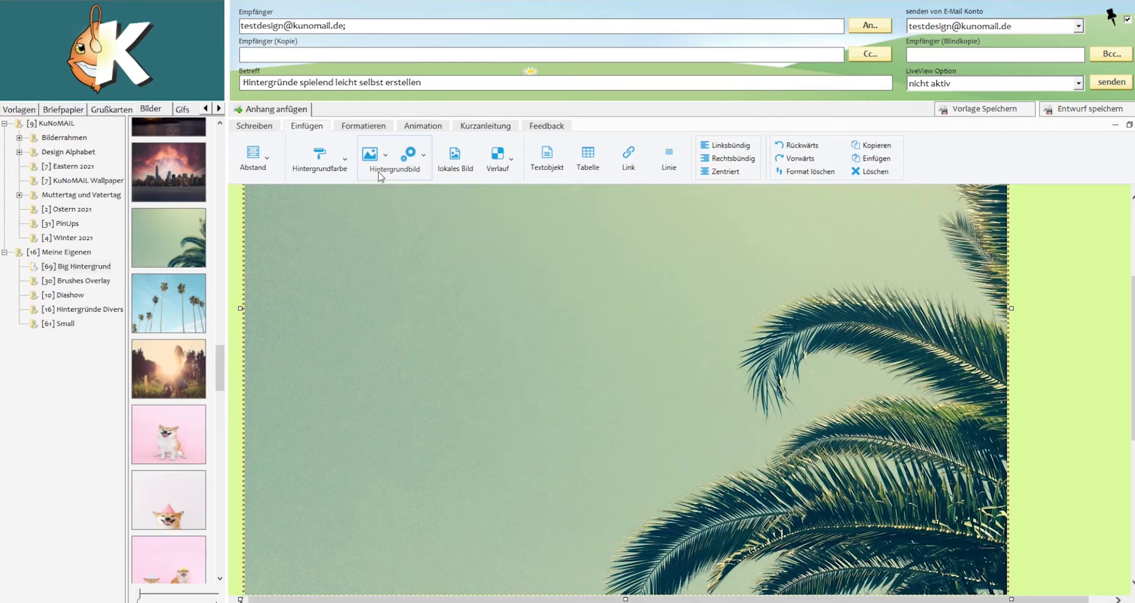
pyautogui.click(382, 158)
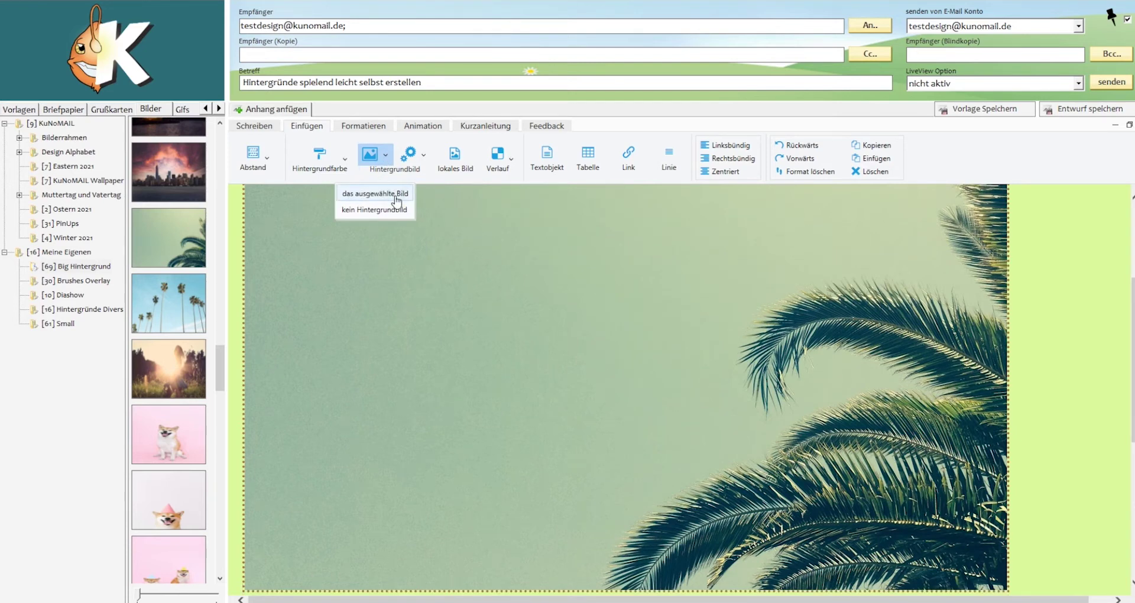
pyautogui.click(395, 196)
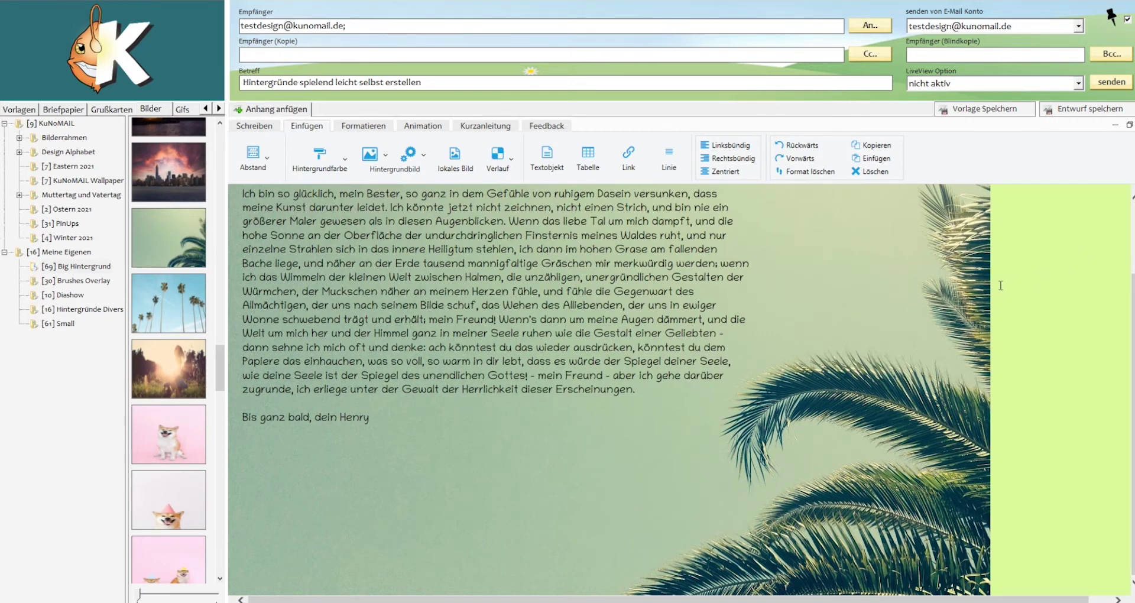
# Set the background image's Bildgröße to ausfüllen so it fills the message area
pyautogui.click(425, 157)
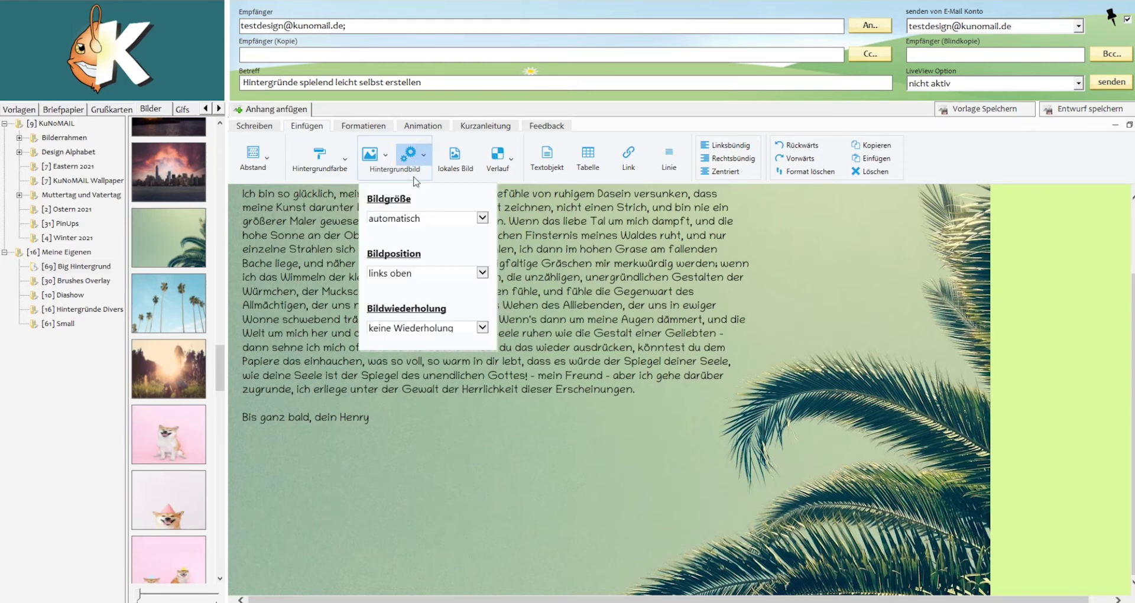
pyautogui.click(483, 218)
pyautogui.click(395, 235)
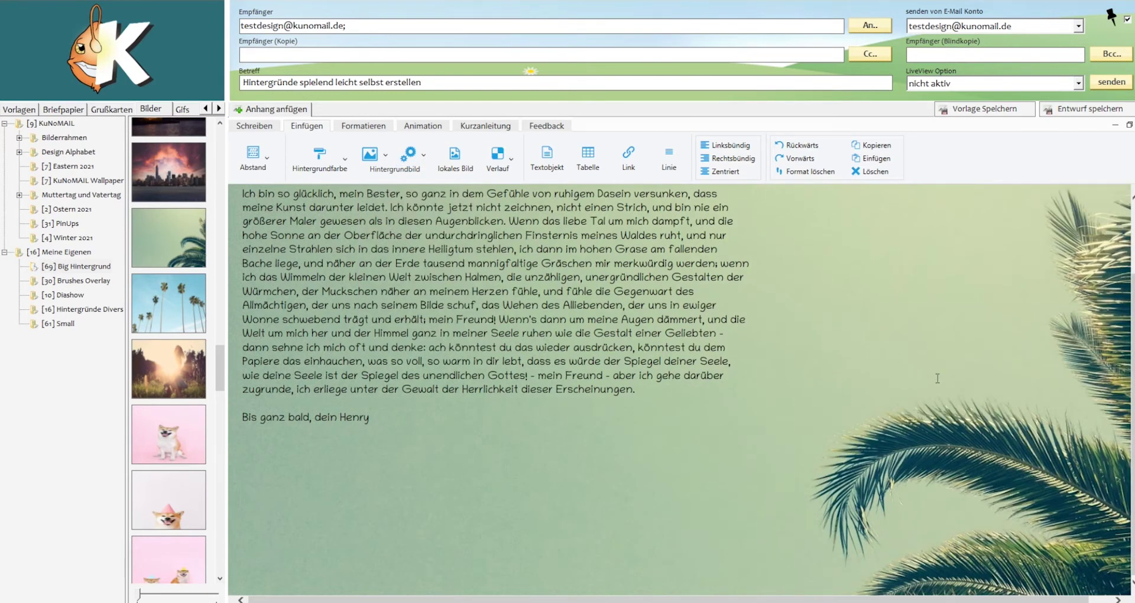
pyautogui.scroll(3, 938, 380)
pyautogui.scroll(-3, 941, 378)
pyautogui.scroll(3, 941, 389)
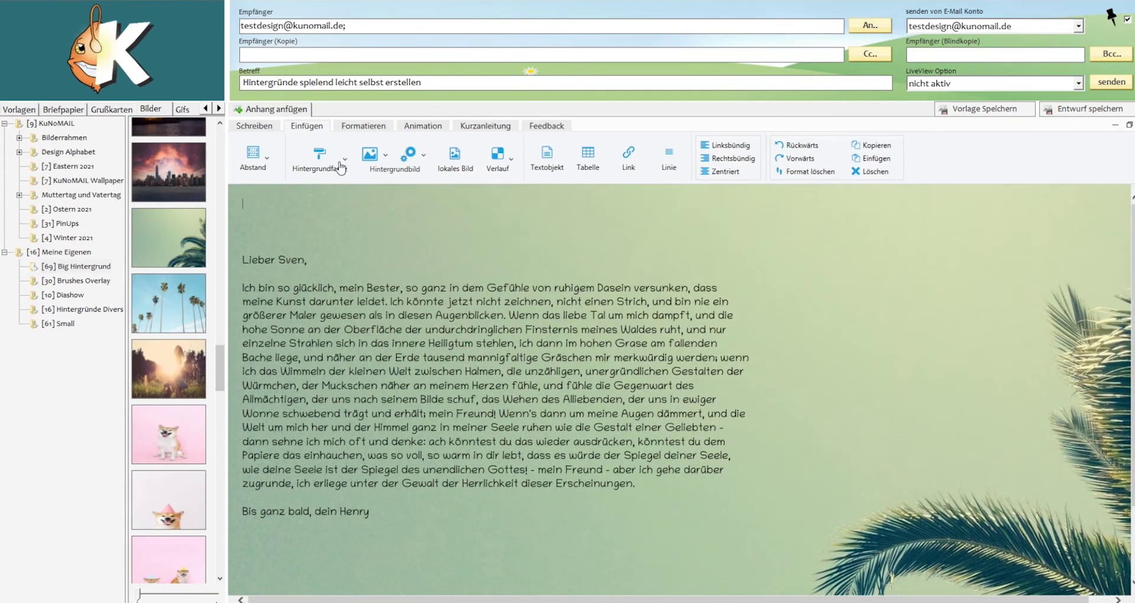
# Remove the palm background image and use the snowy dusk landscape with the lone figure as background instead
pyautogui.click(384, 157)
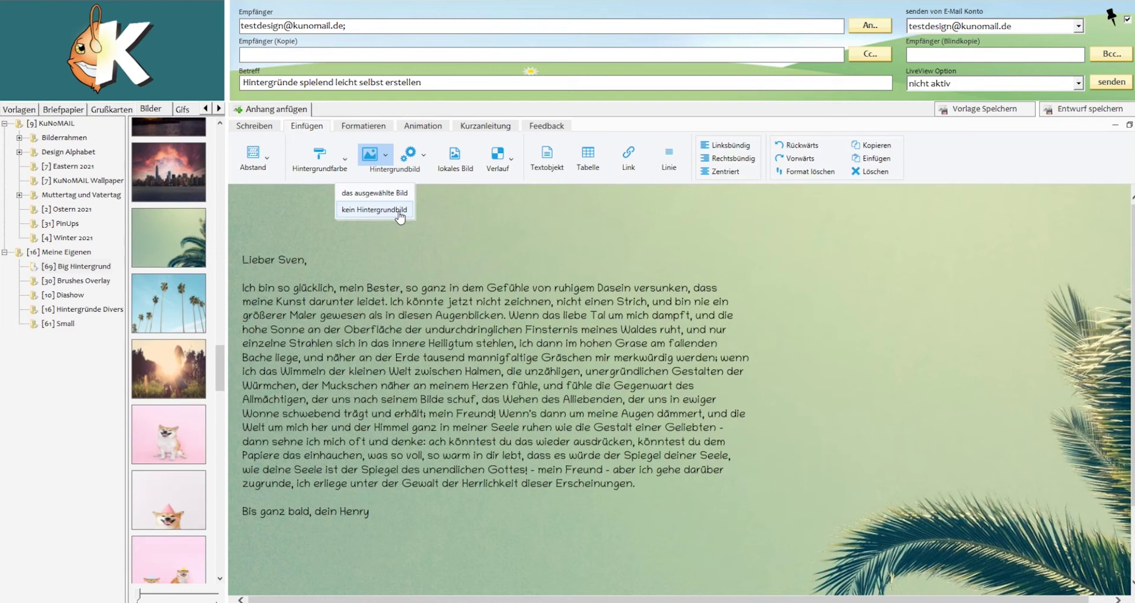
pyautogui.click(401, 210)
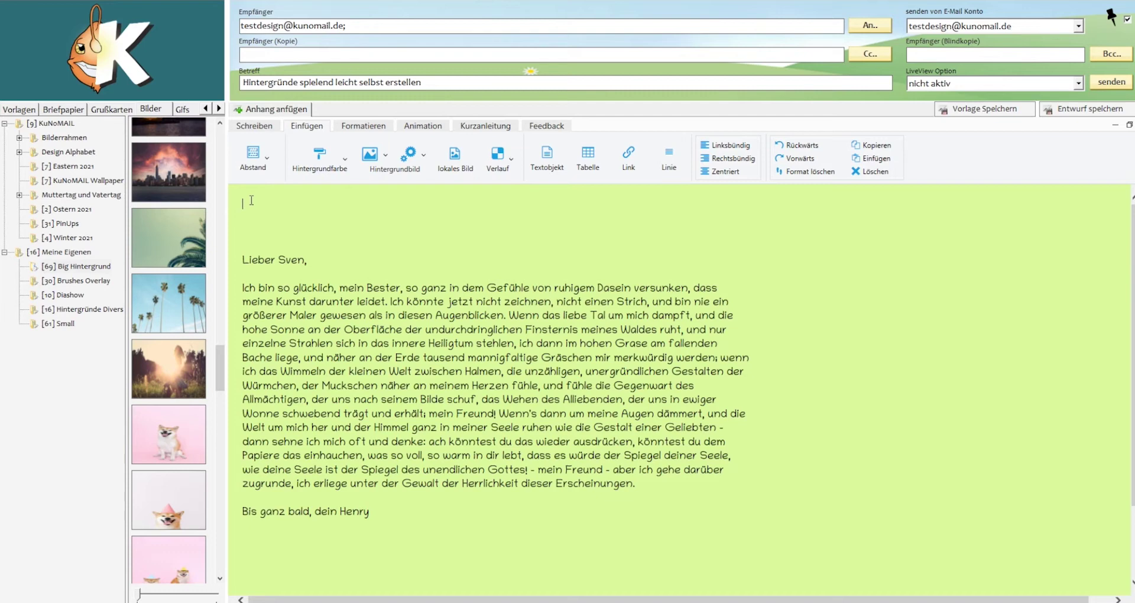
pyautogui.scroll(-8, 184, 436)
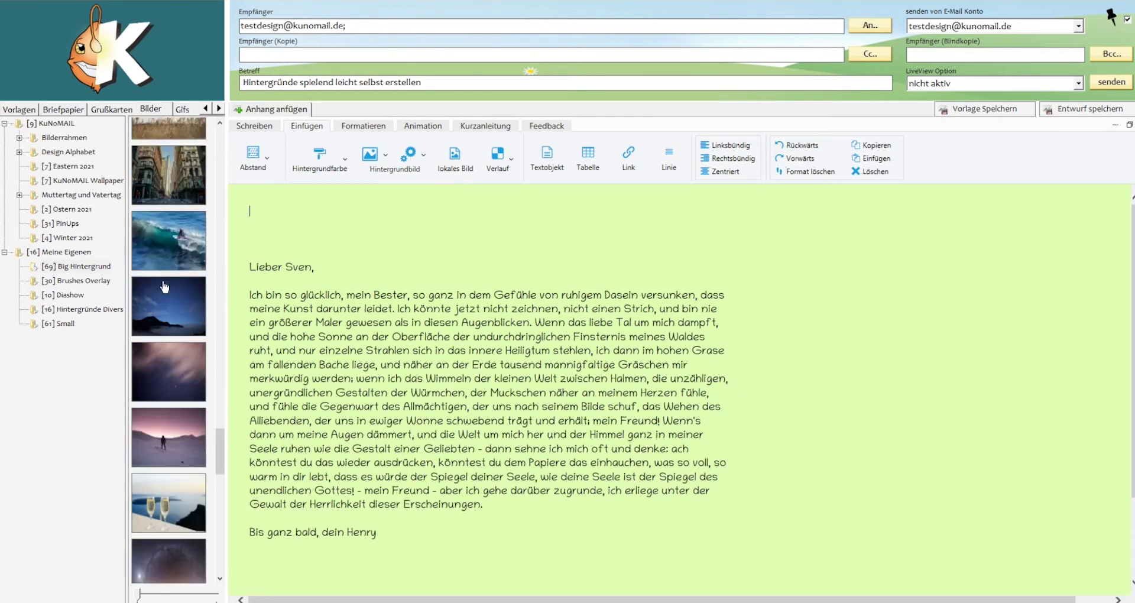
pyautogui.click(183, 436)
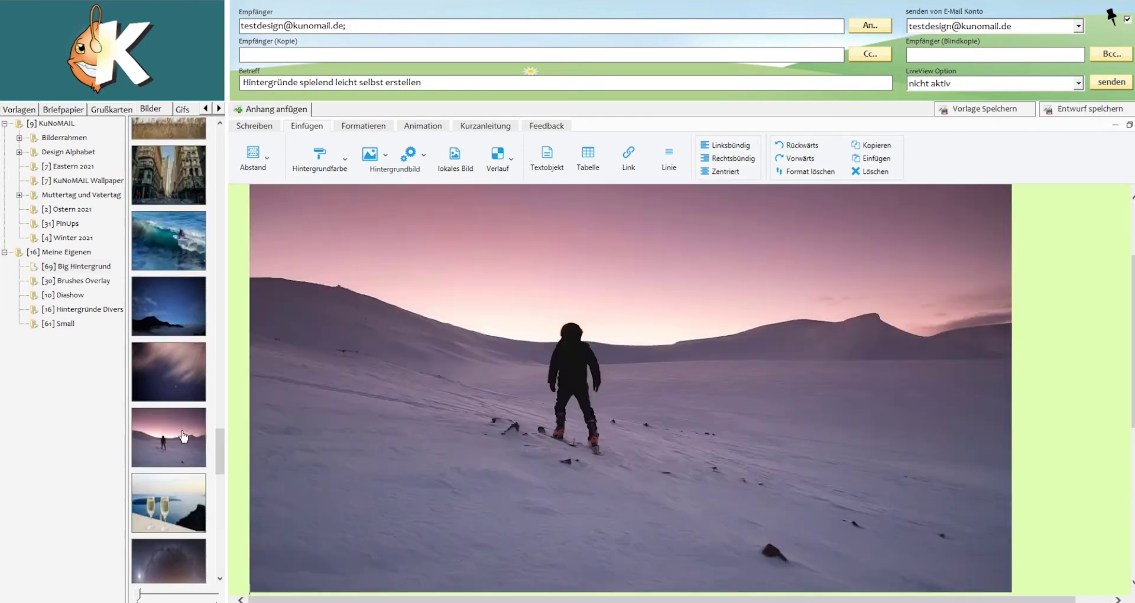
pyautogui.click(491, 351)
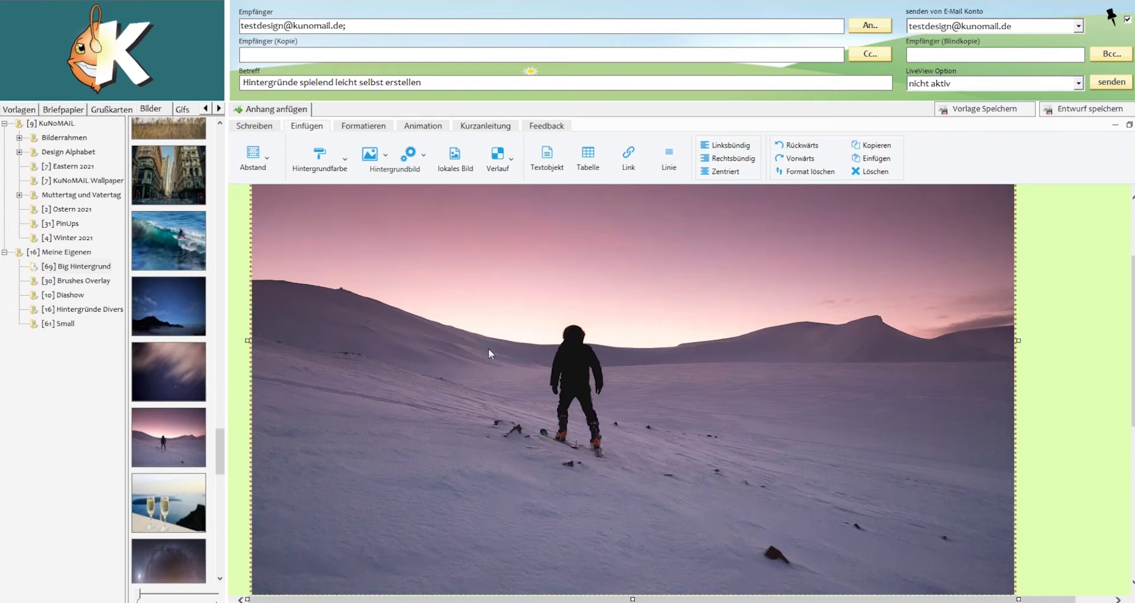
pyautogui.click(420, 157)
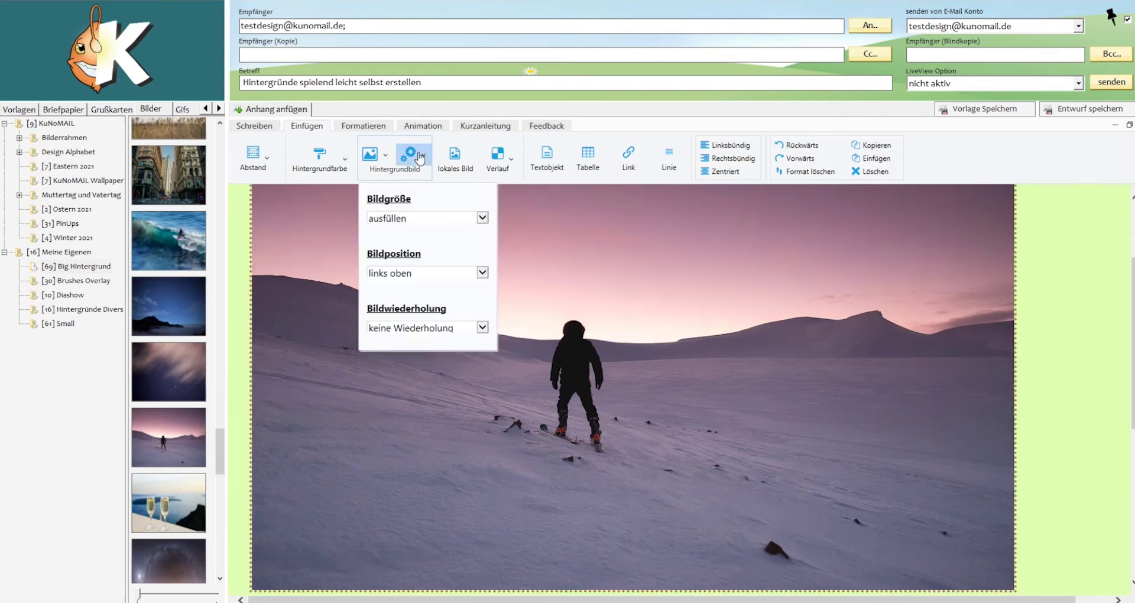
pyautogui.click(380, 155)
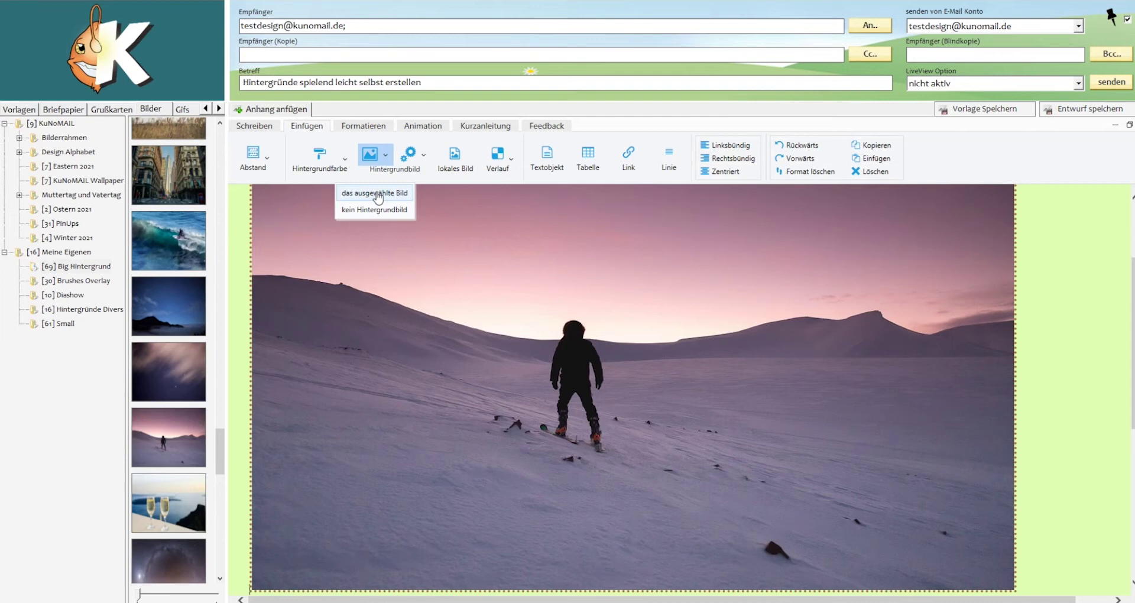
pyautogui.click(378, 194)
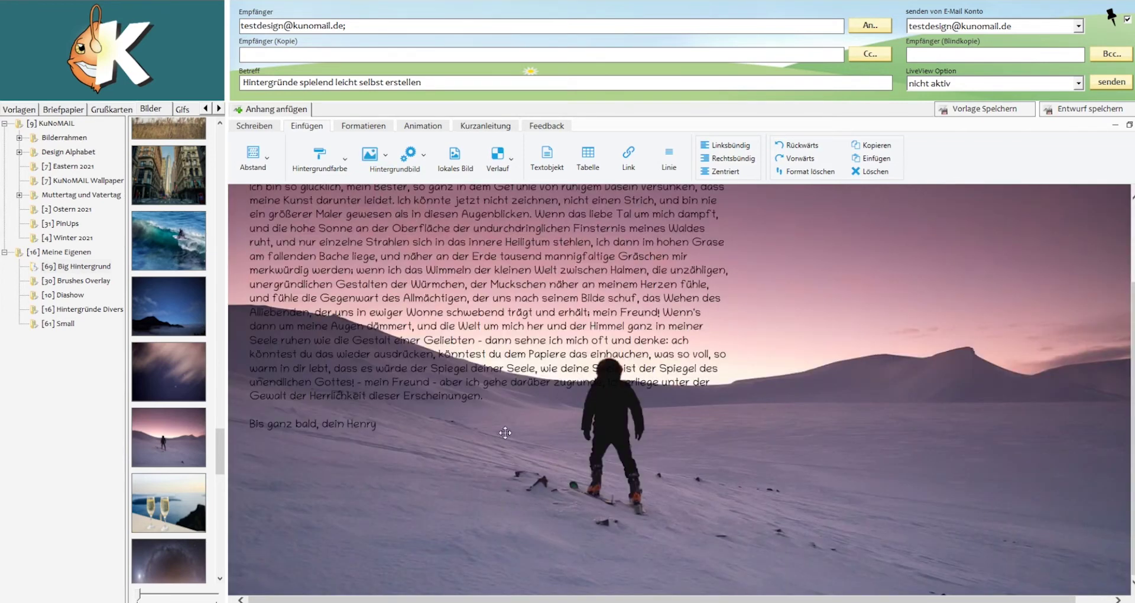
pyautogui.scroll(3, 505, 433)
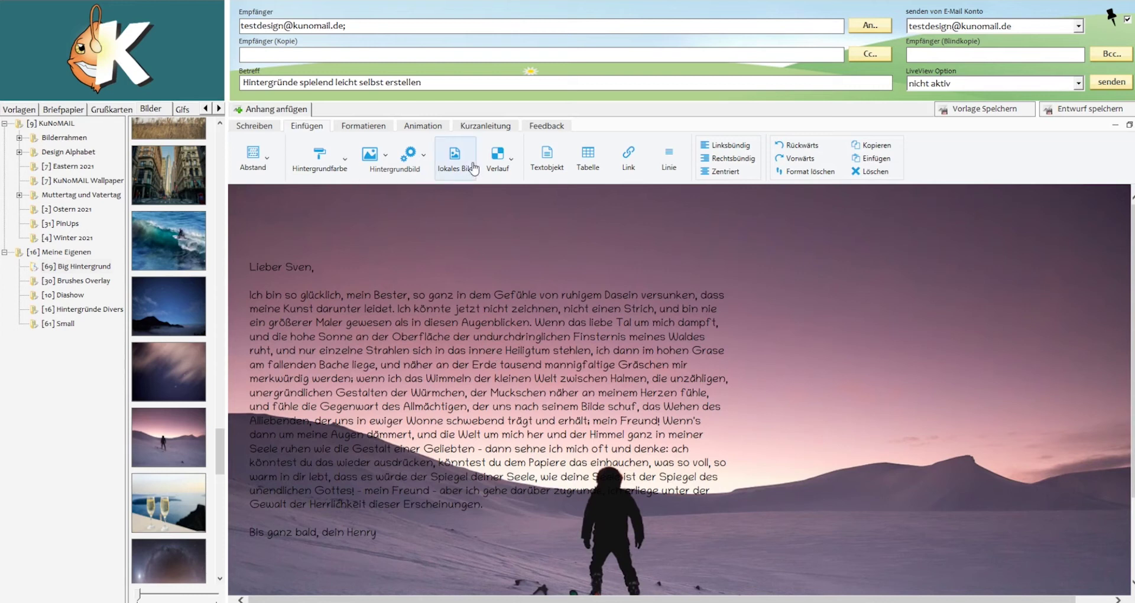
# Set the background image's Bildwiederholung to Wiederholung-Horizontal
pyautogui.click(417, 155)
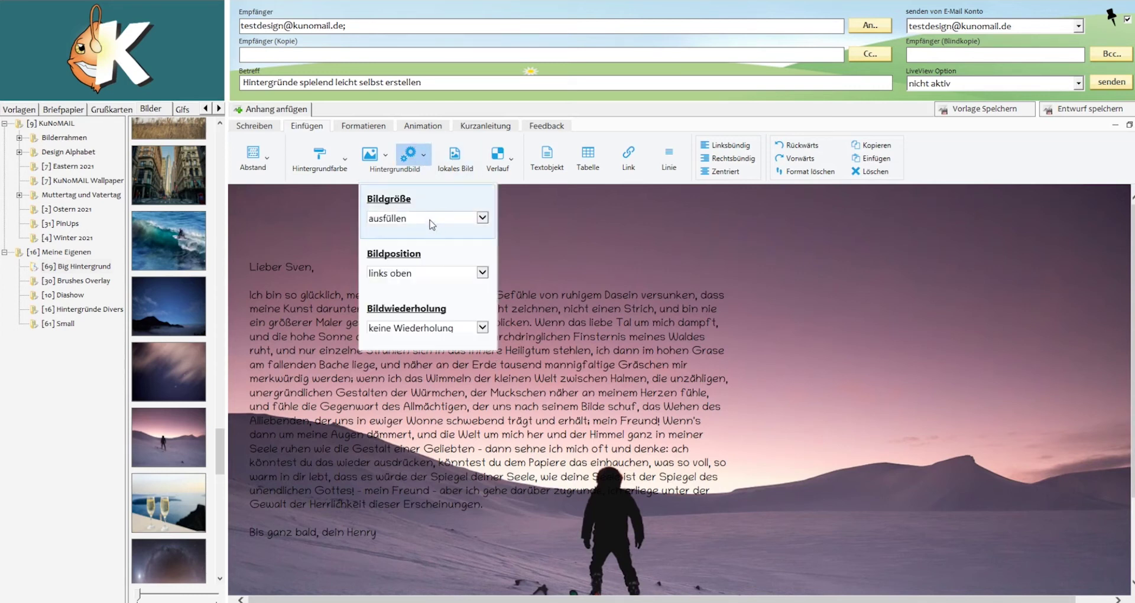
pyautogui.click(422, 329)
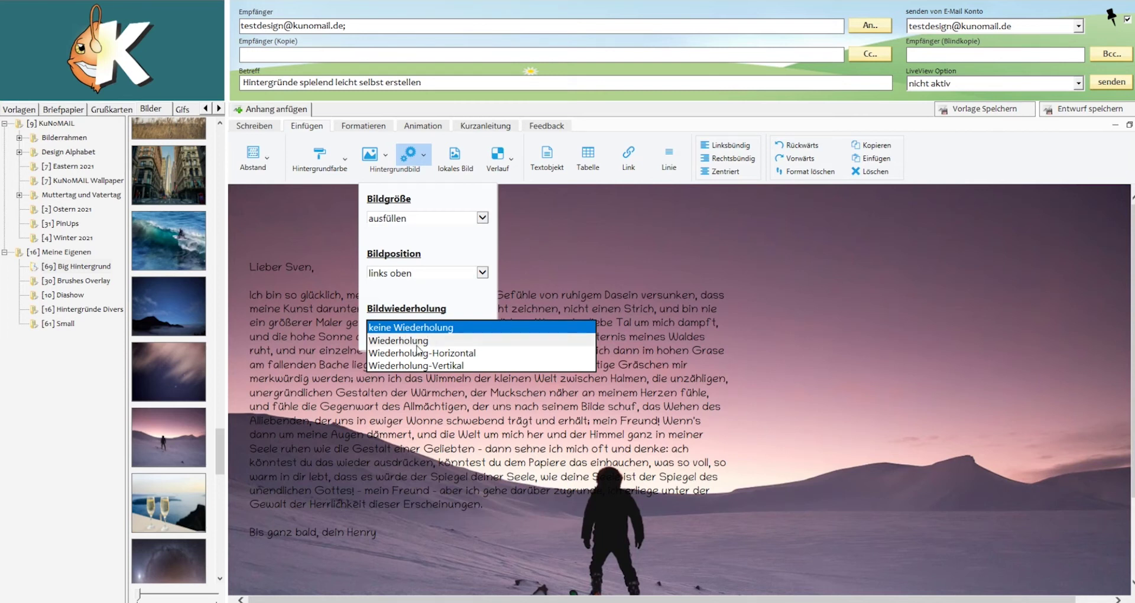
pyautogui.click(433, 353)
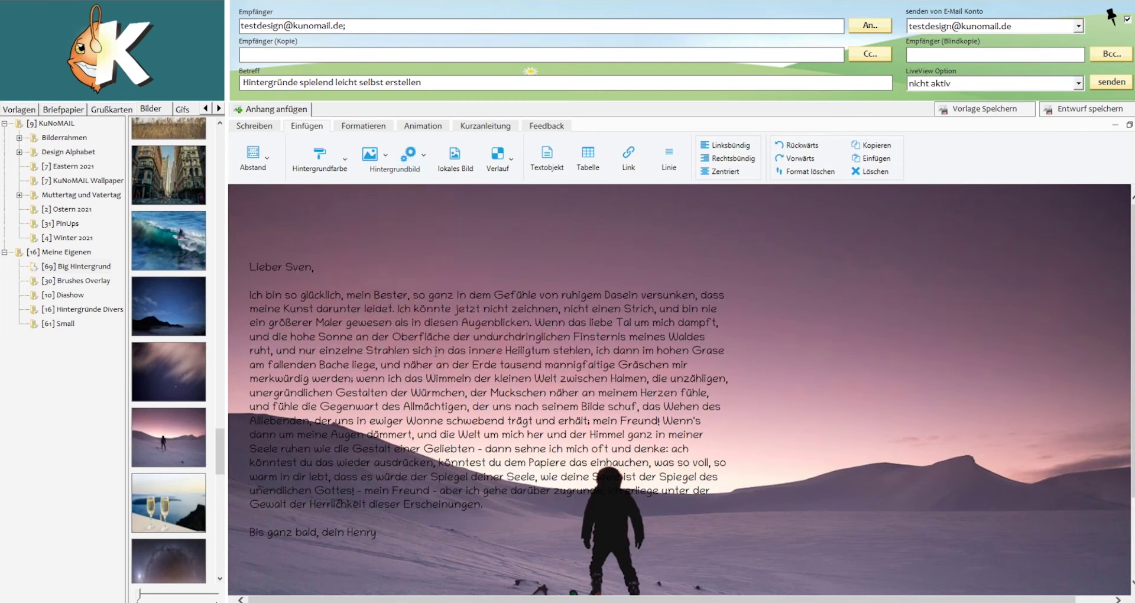
# Apply the Endlos Horizontal background effect to the snowy landscape background
pyautogui.click(428, 126)
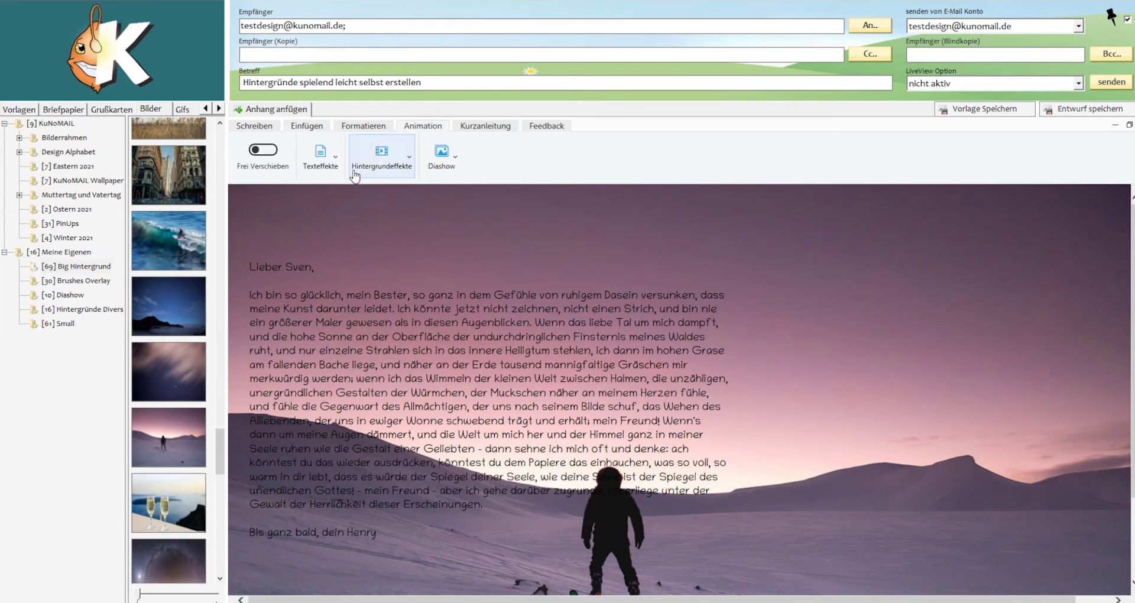
pyautogui.click(411, 155)
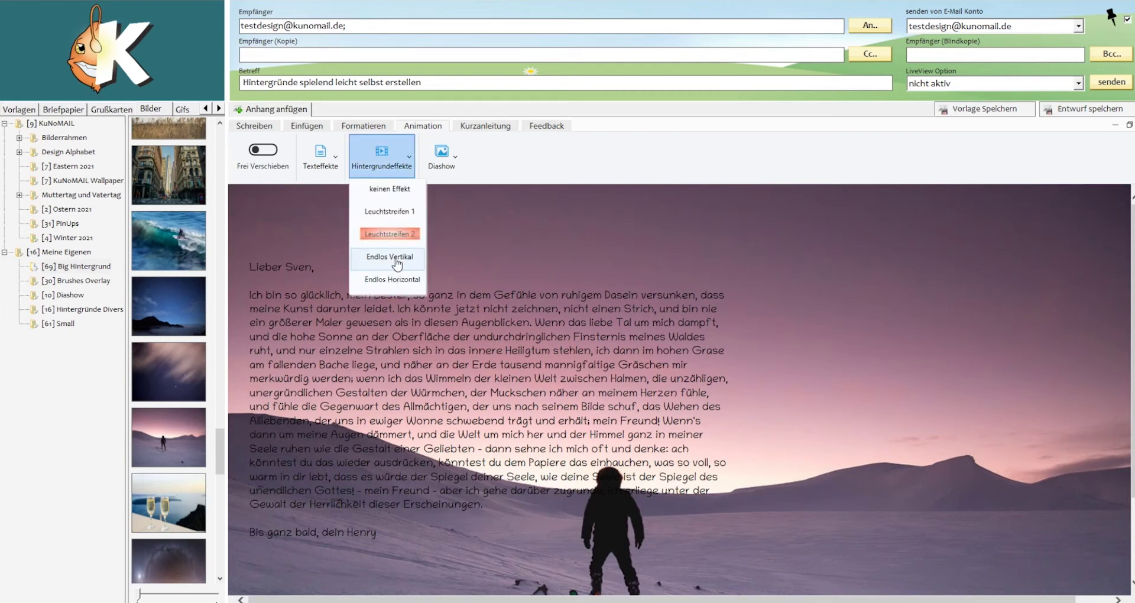
pyautogui.click(413, 286)
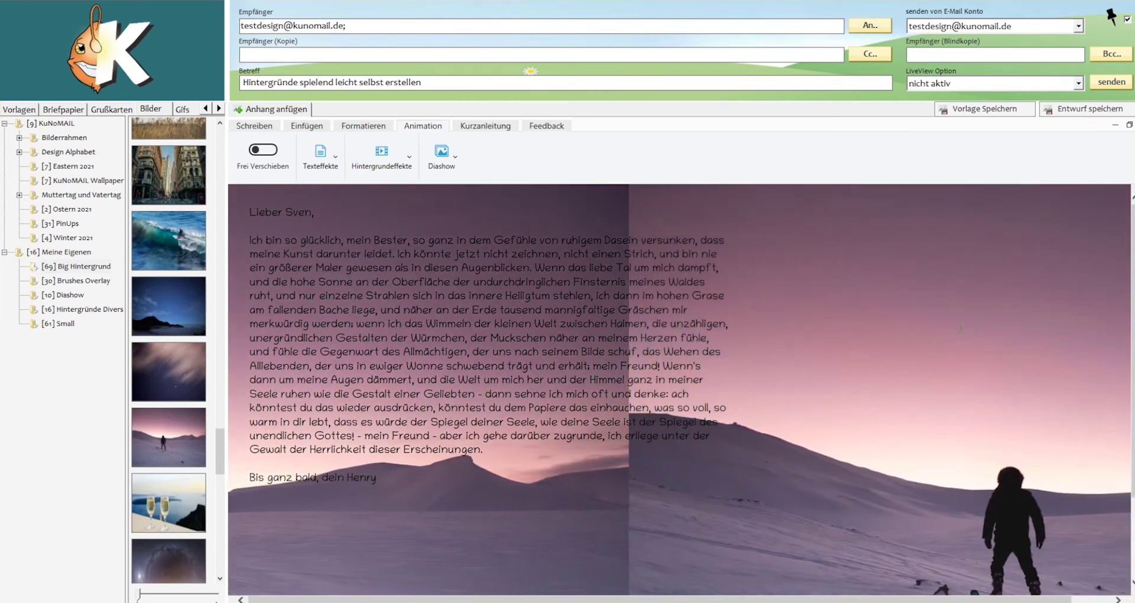
# Clear the email's background animation by choosing keinen Effekt, and place the cursor at the start of the message
pyautogui.click(381, 156)
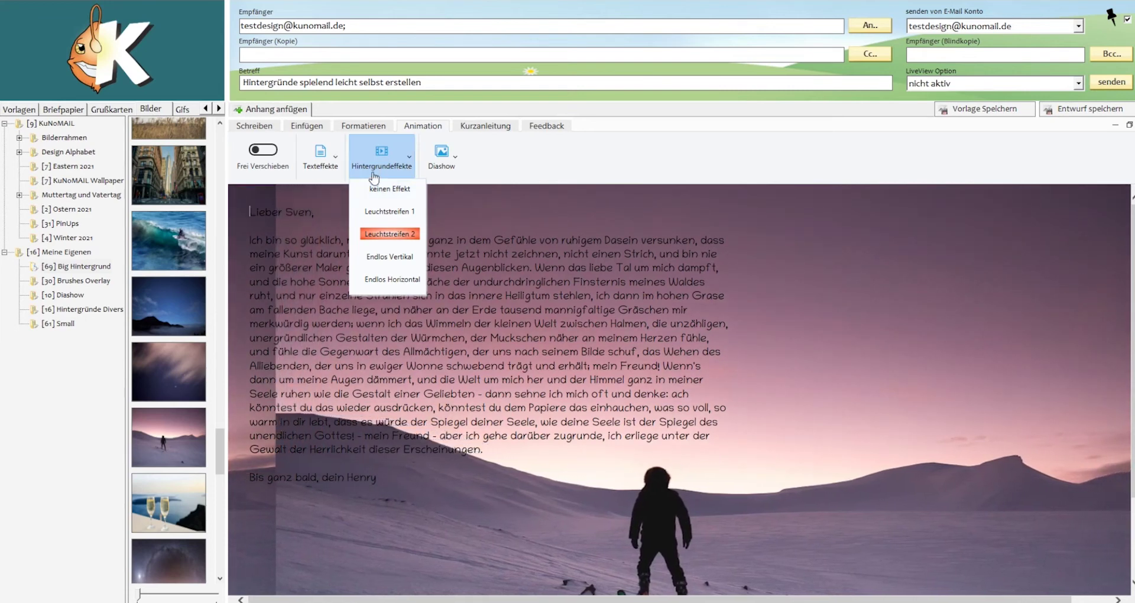
pyautogui.click(392, 189)
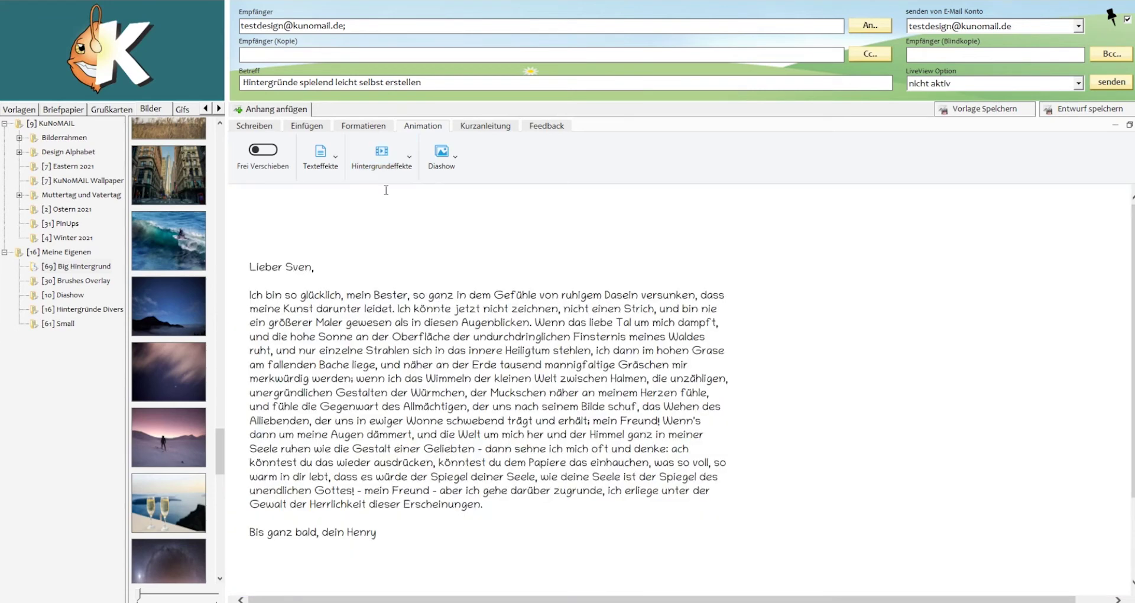
pyautogui.click(254, 196)
# Apply the Leuchtstreifen 1 background effect in the light violet-blue basic colour
pyautogui.click(404, 159)
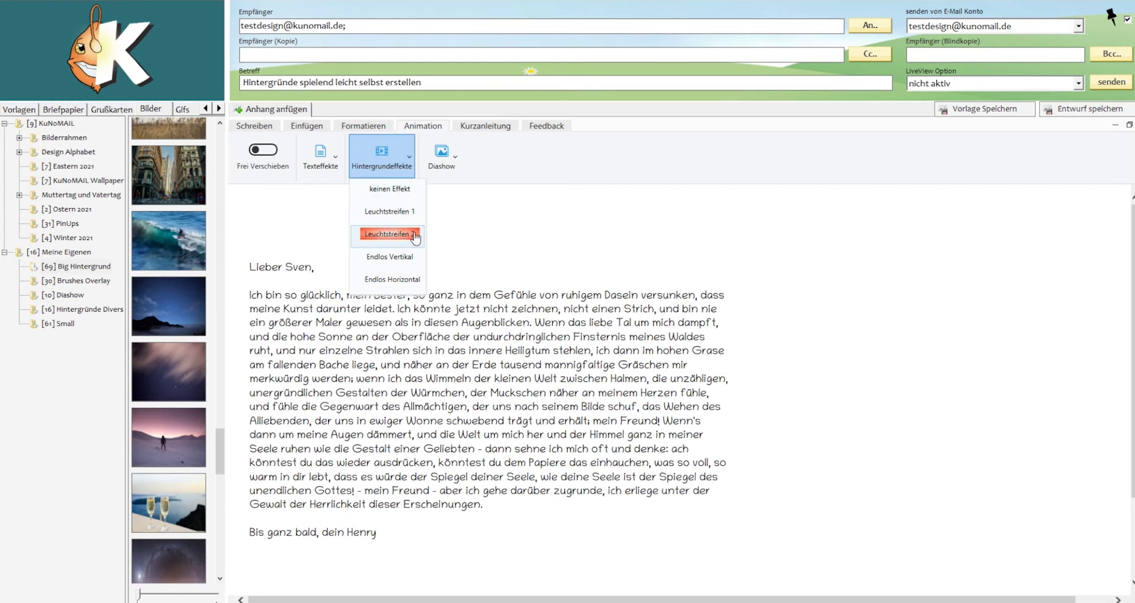
pyautogui.click(388, 211)
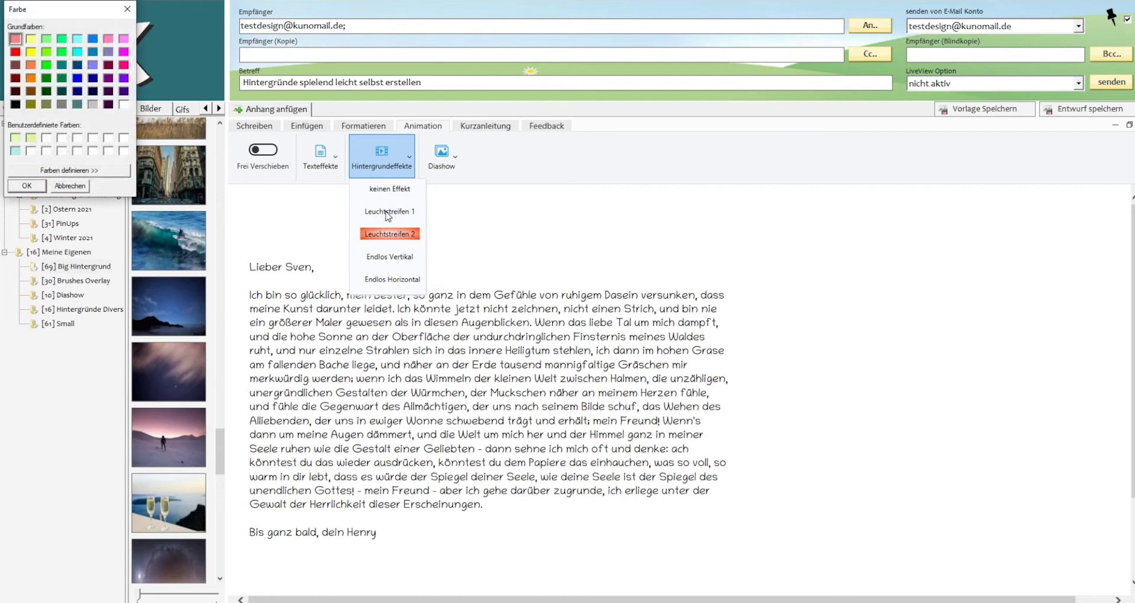
pyautogui.click(94, 65)
pyautogui.click(30, 186)
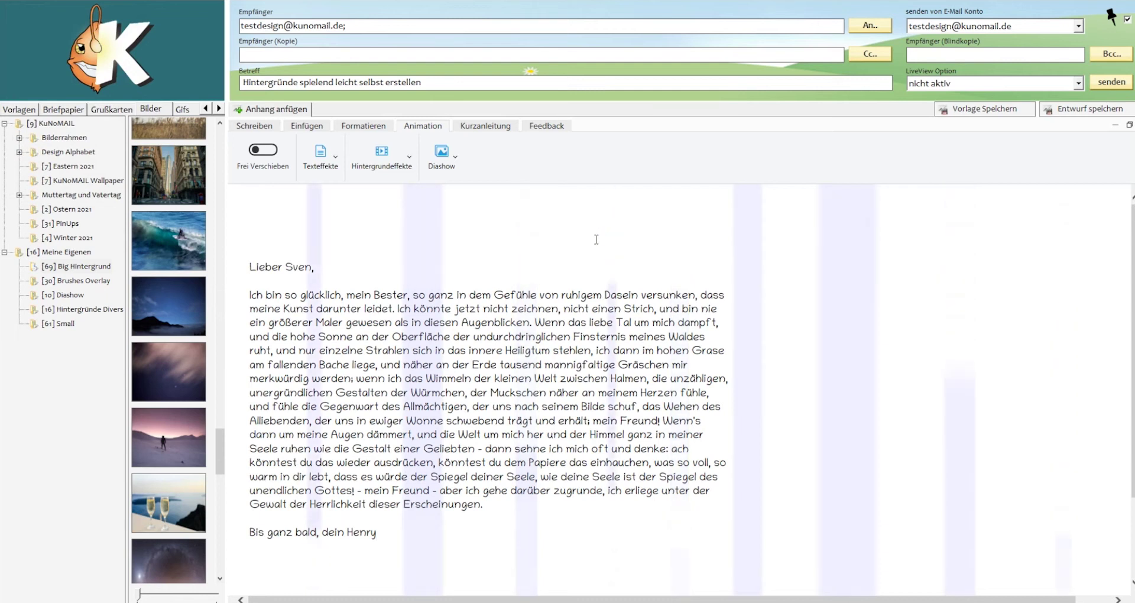
# Try the Leuchtstreifen 2 background effect in the same light violet-blue, and remove it again with keinen Effekt
pyautogui.click(379, 171)
pyautogui.click(389, 234)
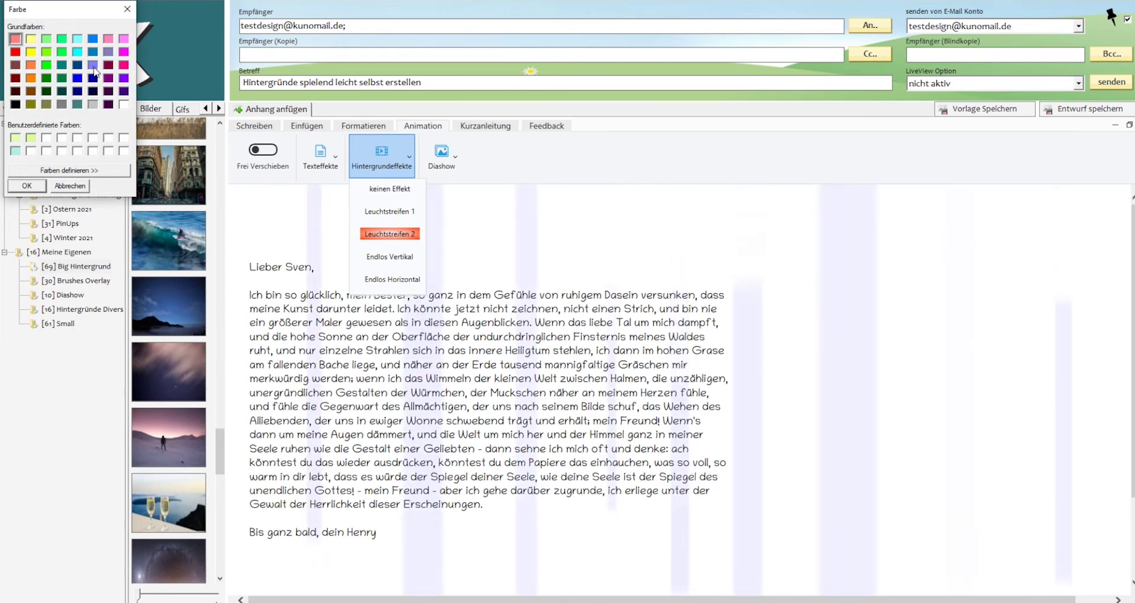
pyautogui.doubleClick(94, 66)
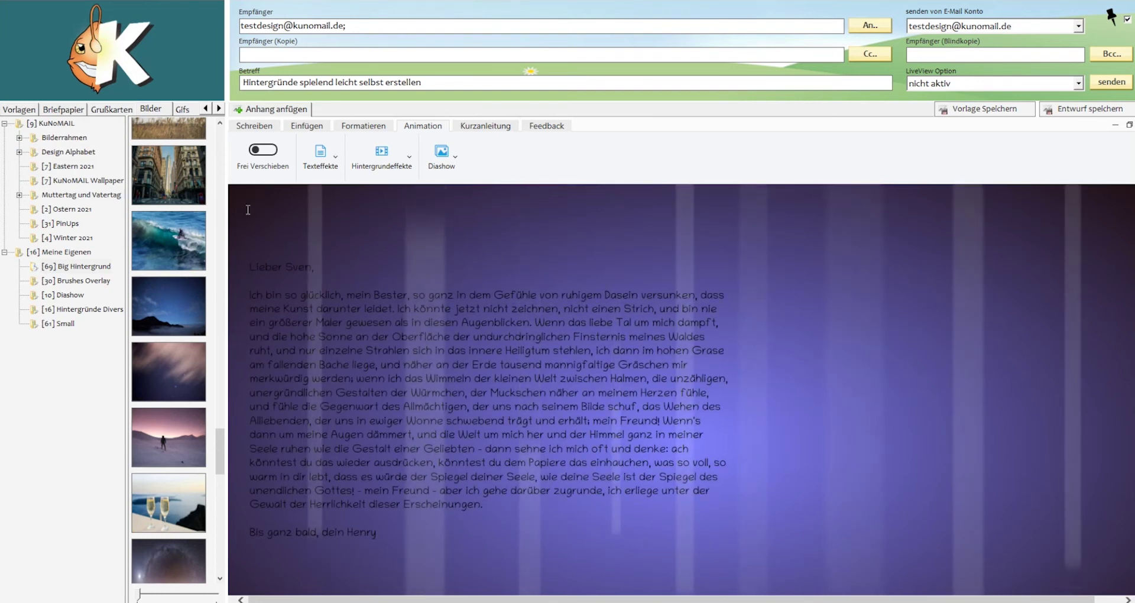
pyautogui.click(382, 152)
pyautogui.click(389, 190)
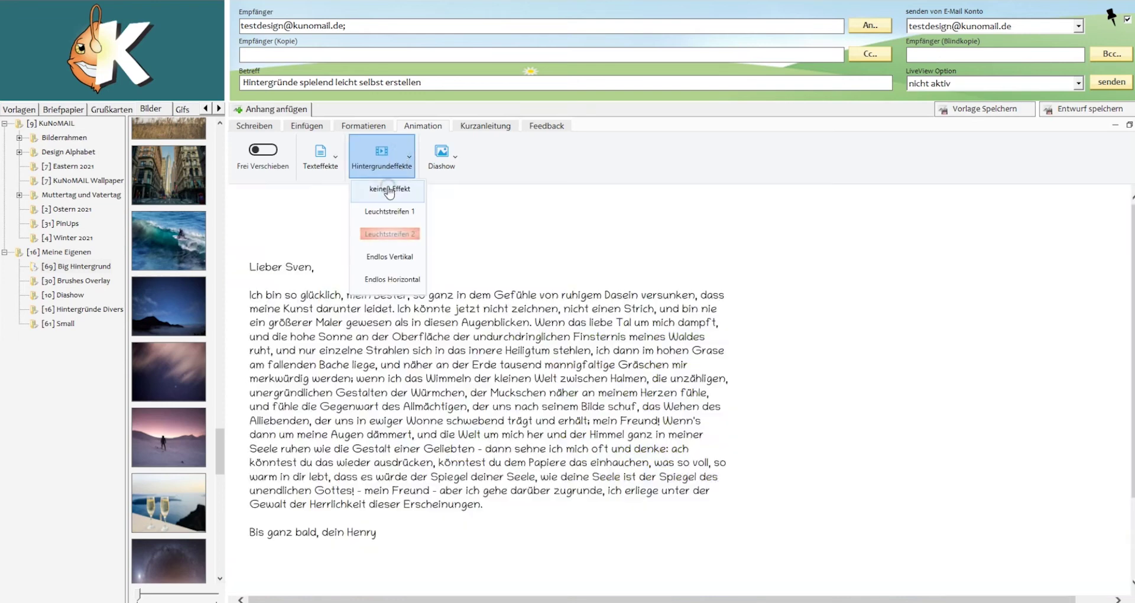
# Apply a gradient to the email background, trying the Radial type and settling on Linear
pyautogui.click(304, 130)
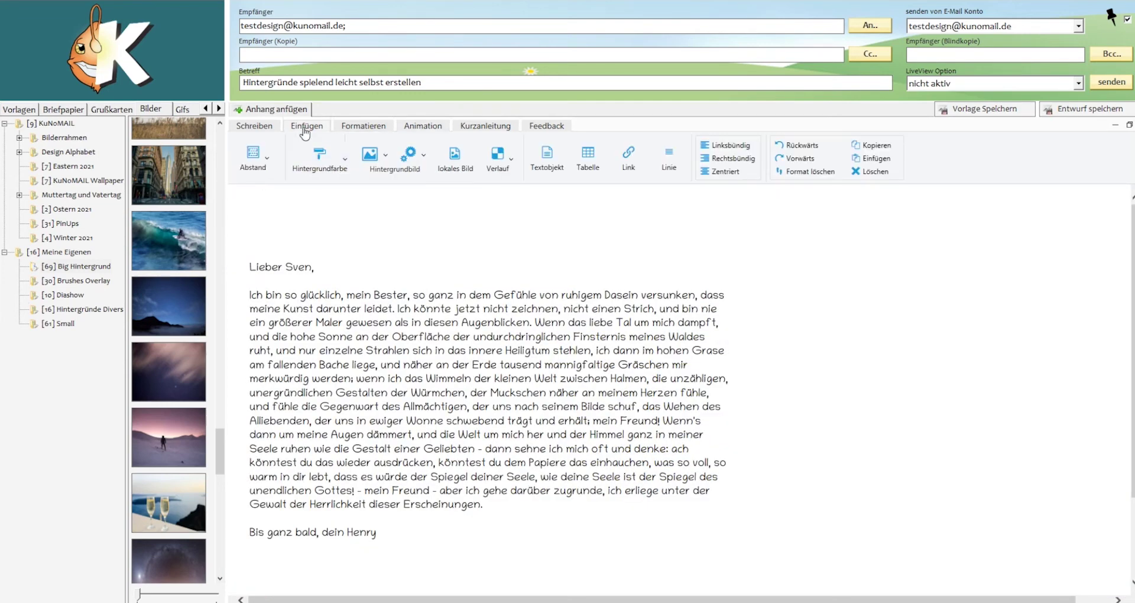
pyautogui.click(507, 162)
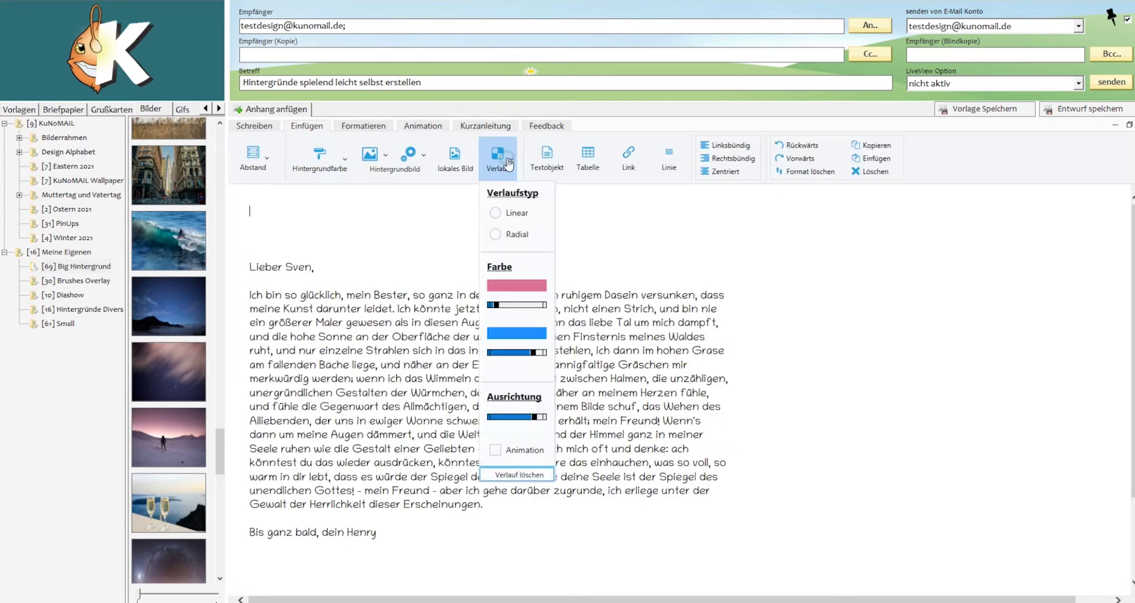
pyautogui.click(496, 214)
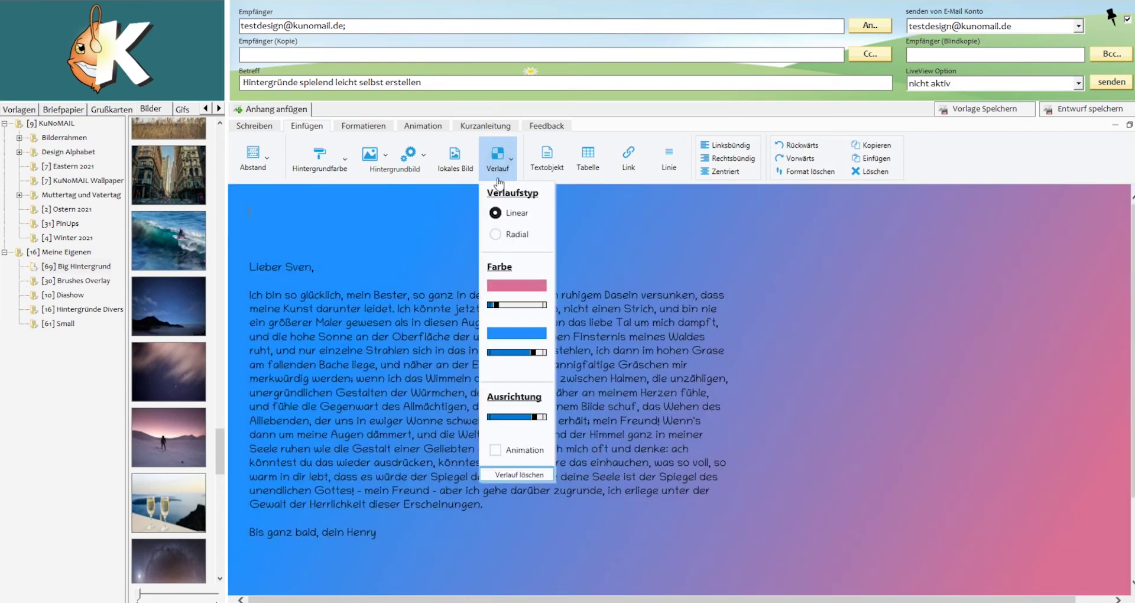
pyautogui.click(496, 234)
pyautogui.click(496, 214)
# Set the gradient's first colour to the custom light yellow-green and its second colour to the custom pale turquoise
pyautogui.click(517, 287)
pyautogui.click(17, 138)
pyautogui.click(28, 188)
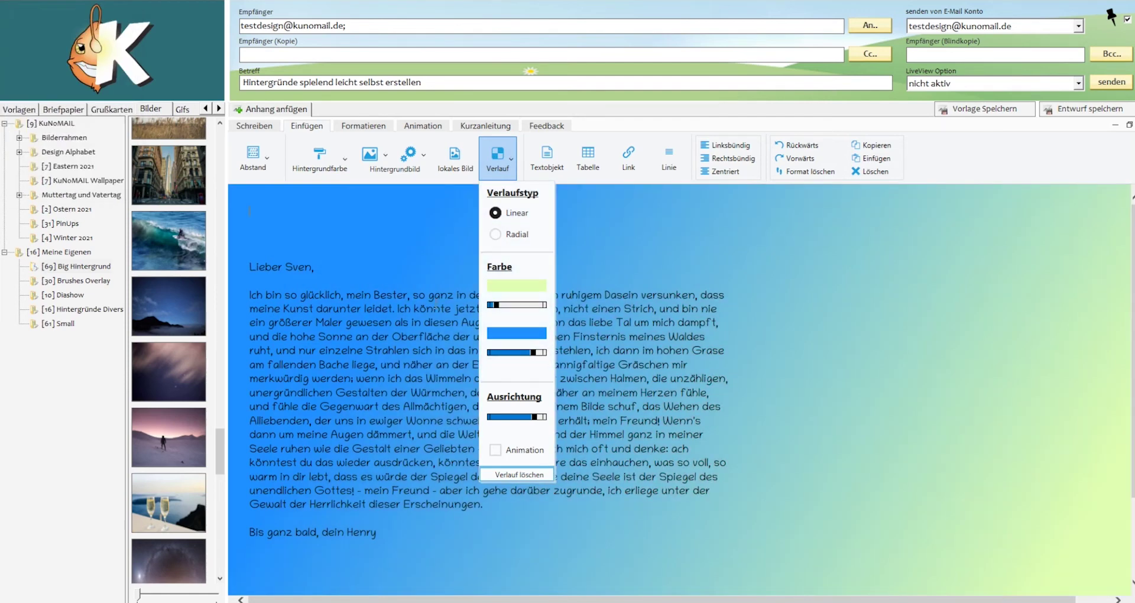
pyautogui.click(516, 334)
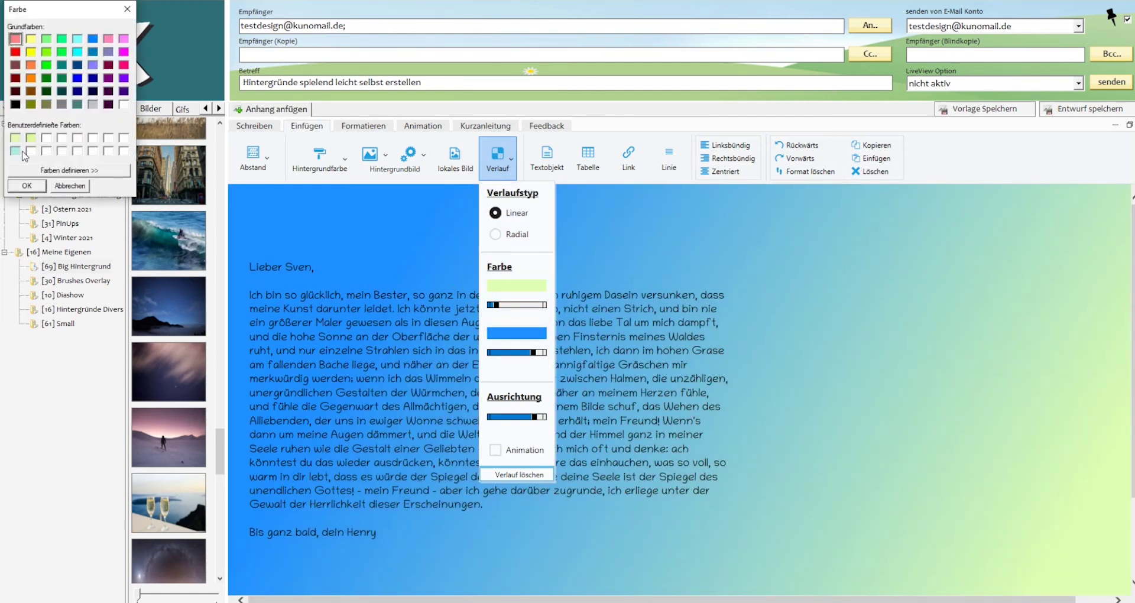
pyautogui.click(15, 151)
pyautogui.click(26, 186)
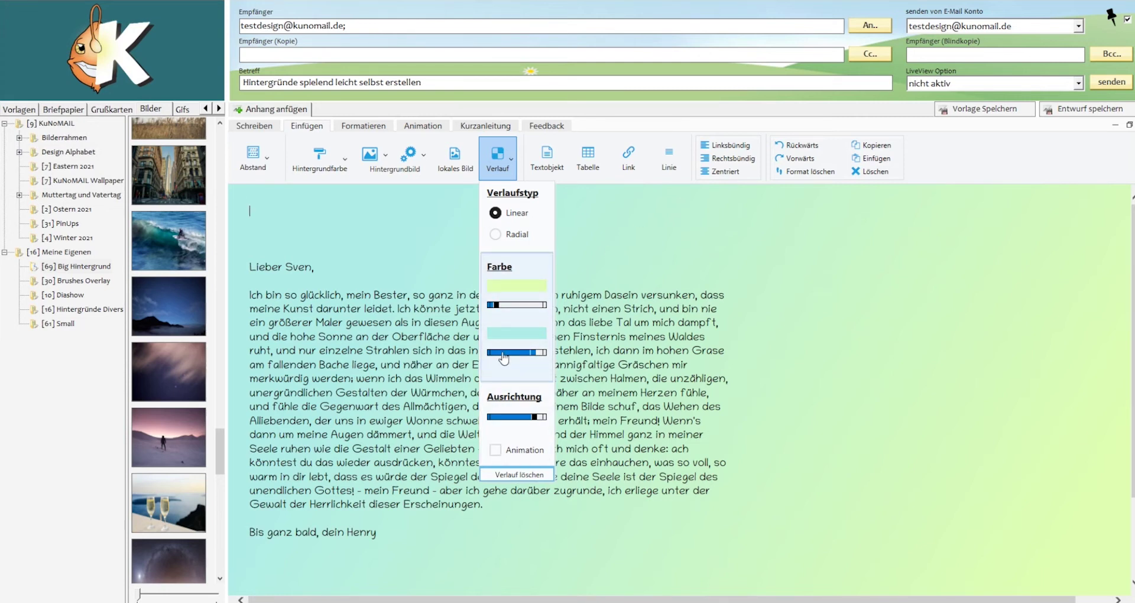
# Turn on the gradient's animation and add the Leuchtstreifen 2 background effect in the blue basic colour
pyautogui.click(496, 451)
pyautogui.click(255, 208)
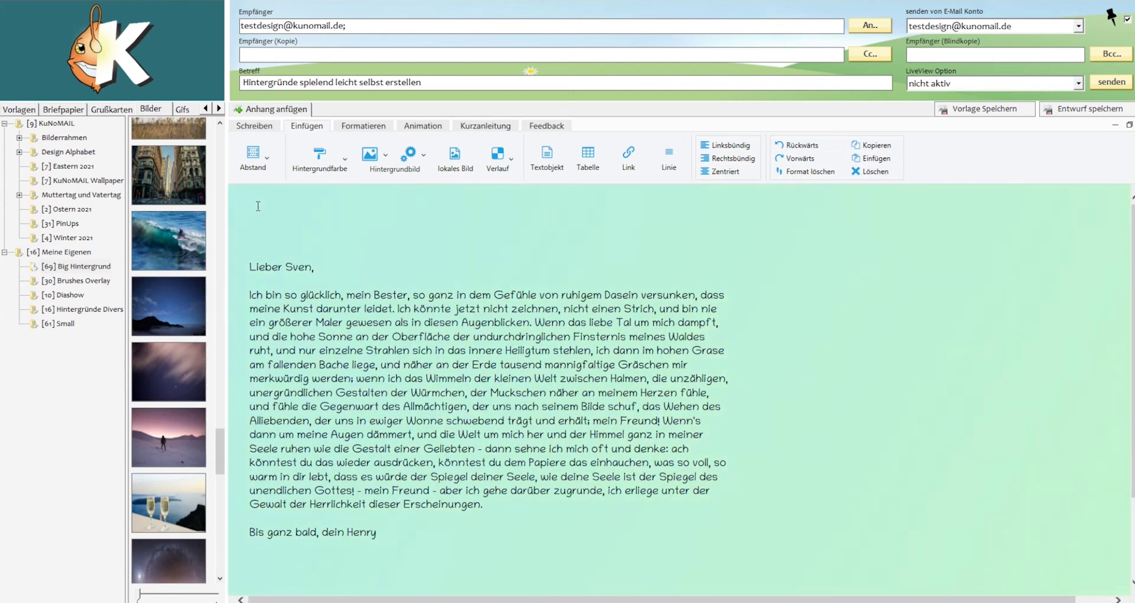
pyautogui.click(429, 131)
pyautogui.click(381, 155)
pyautogui.click(390, 233)
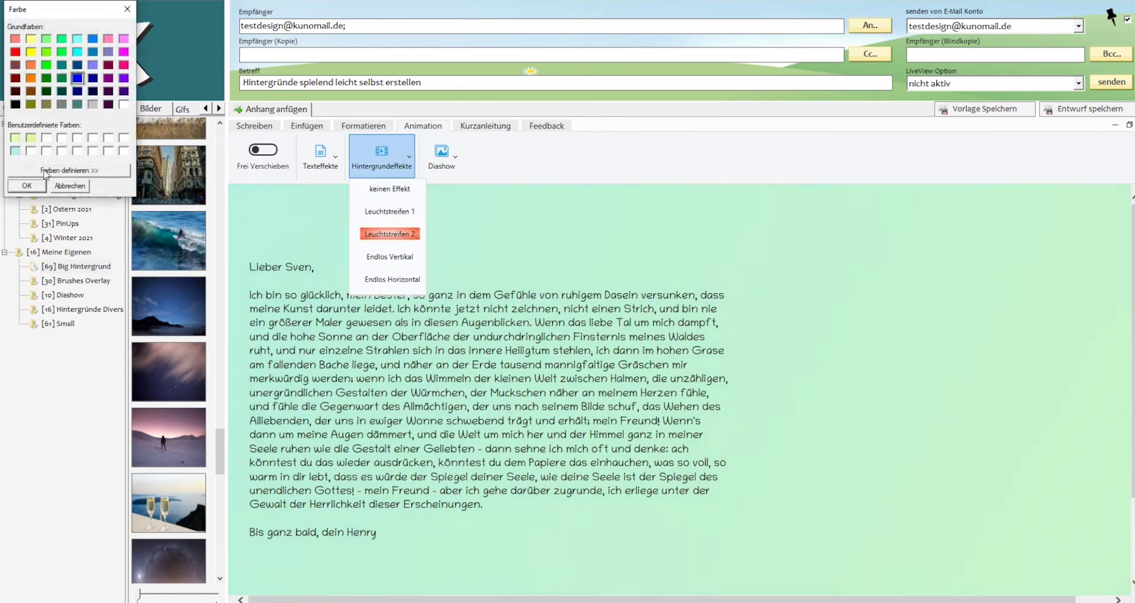
pyautogui.click(26, 186)
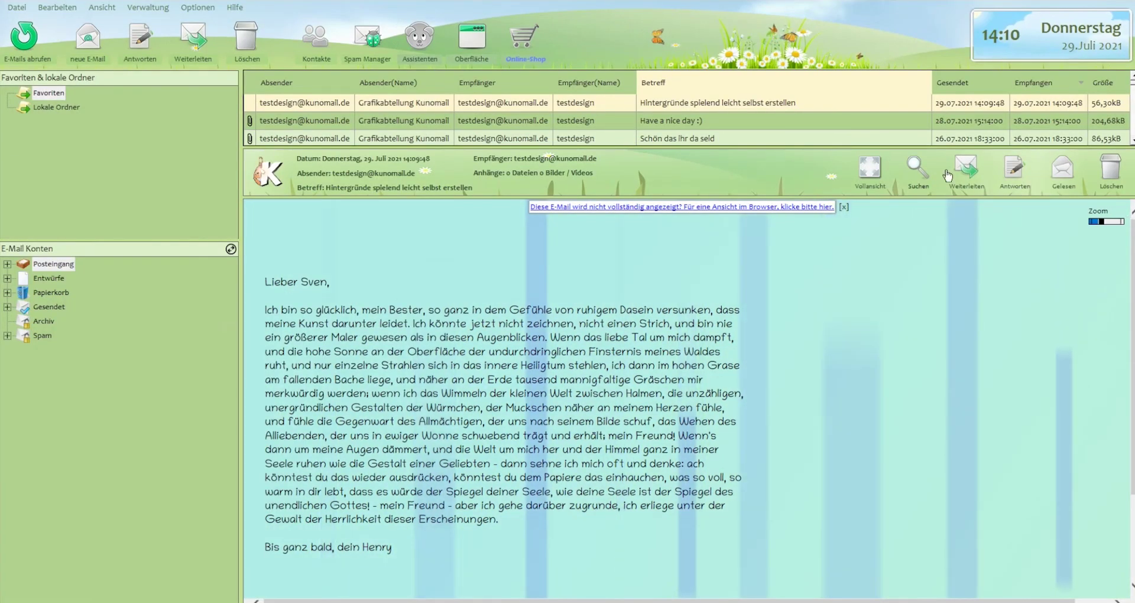
# Show the received email with the subject Hintergründe spielend leicht selbst erstellen in full view
pyautogui.click(871, 172)
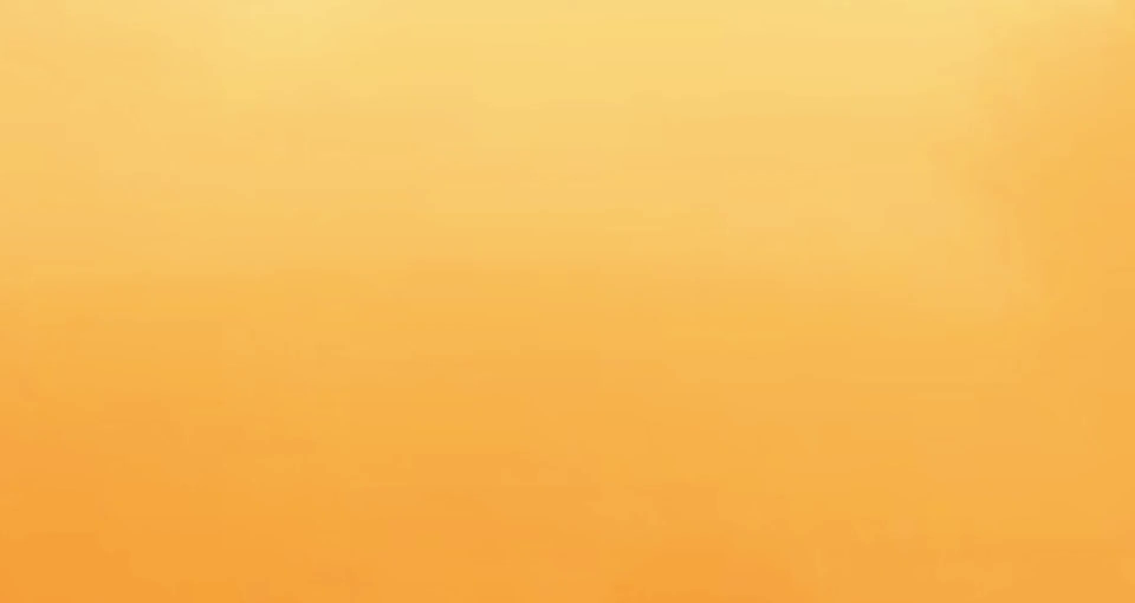